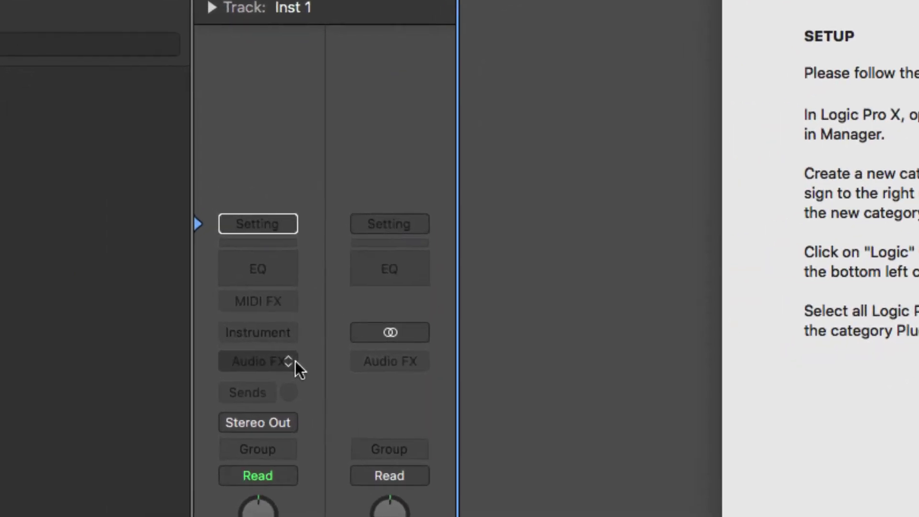
- Bring up the PlugSearch list on the empty Audio FX slot of Inst 1
{"action": "key", "text": "ctrl"}
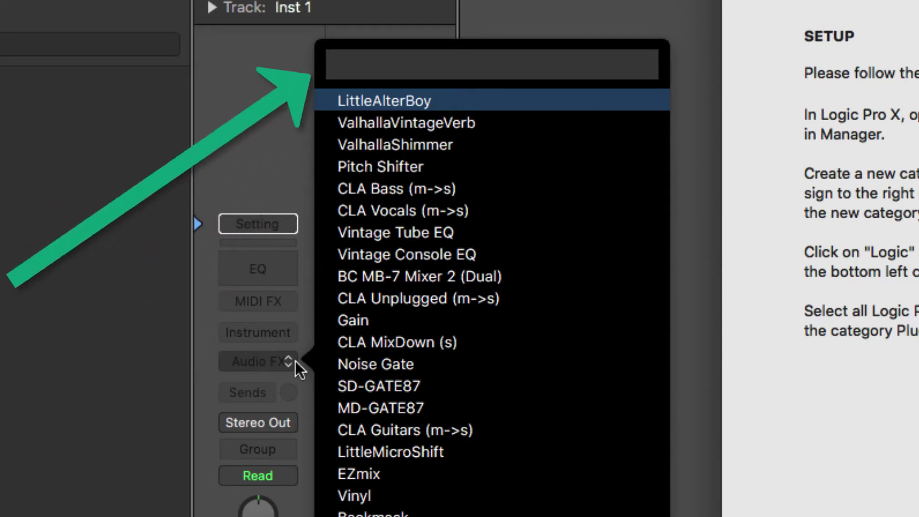
- Search 'cla' in PlugSearch and insert CLA Vocals (m->s) on Inst 1
{"action": "type", "text": "cla"}
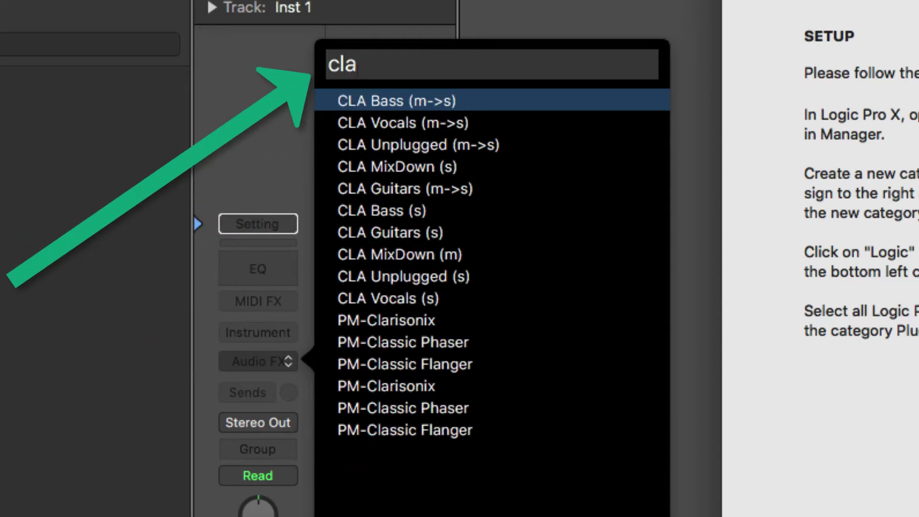
{"action": "left_click", "coordinate": [438, 122]}
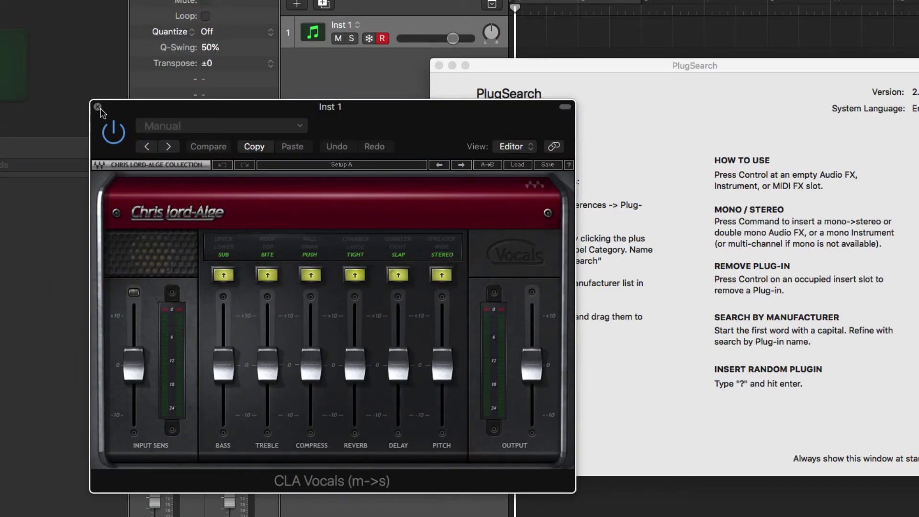
- Close CLA Vocals and search the Instrument slot, trying N and A filters, then clearing them
{"action": "left_click", "coordinate": [99, 107]}
{"action": "key", "text": "ctrl"}
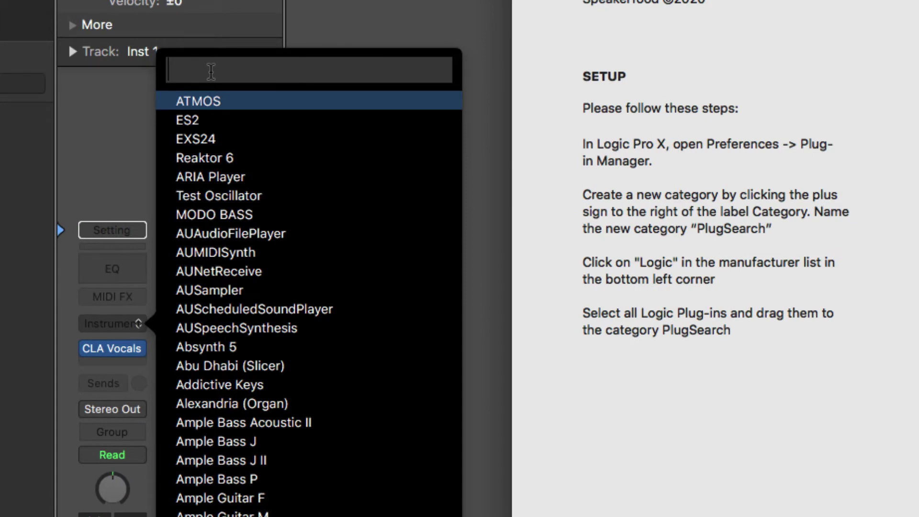
{"action": "type", "text": "N"}
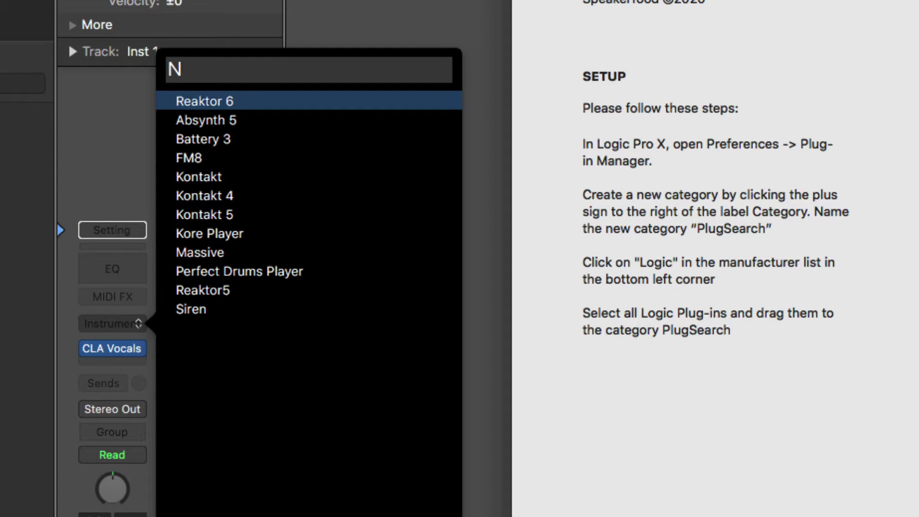
{"action": "key", "text": "BackSpace"}
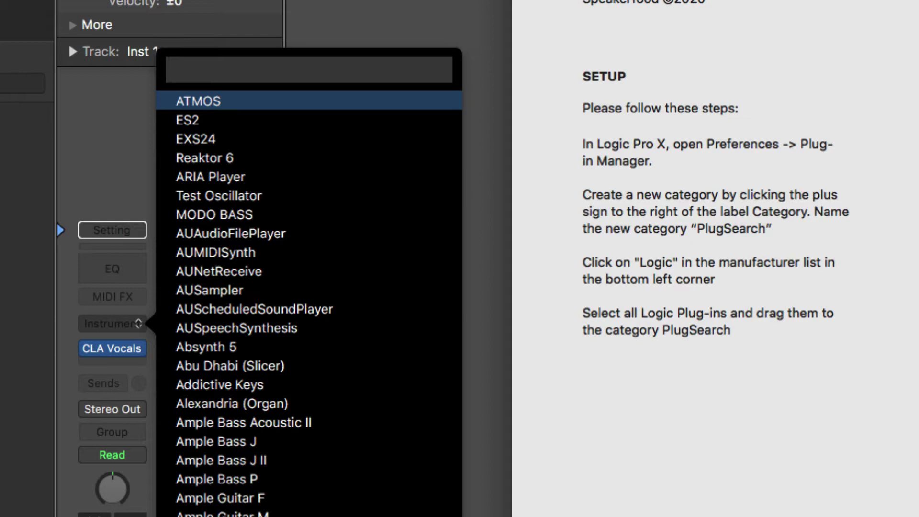
{"action": "type", "text": "A"}
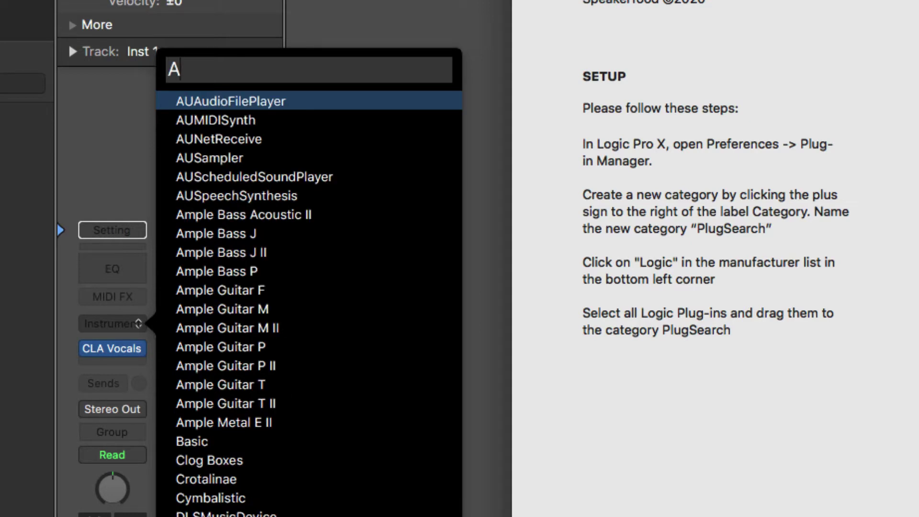
{"action": "key", "text": "BackSpace"}
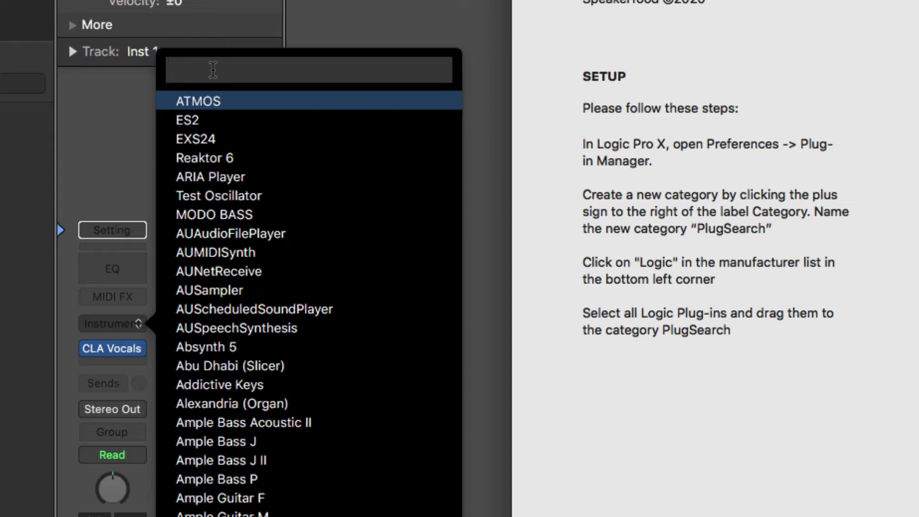
- Insert a random instrument with '?', which loads Kontakt 4, then close its window
{"action": "type", "text": "?"}
{"action": "key", "text": "Return"}
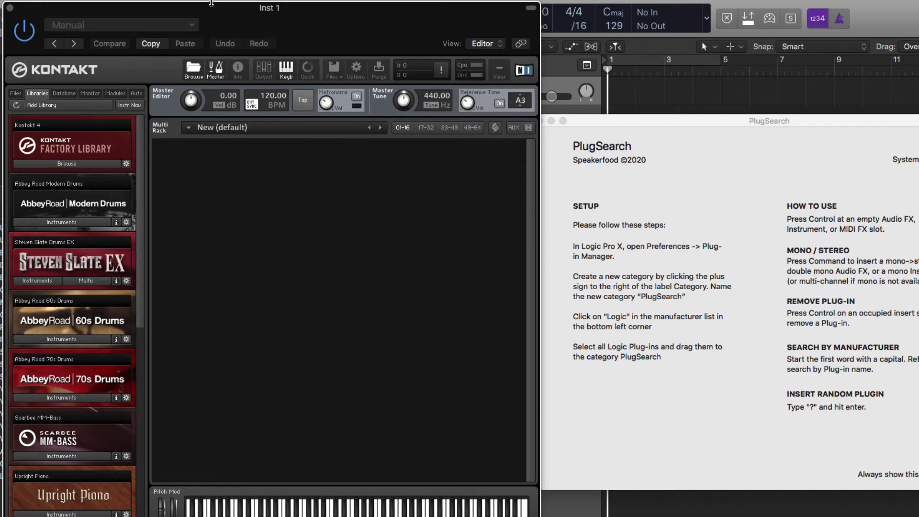
{"action": "left_click_drag", "start_coordinate": [211, 4], "coordinate": [237, 14]}
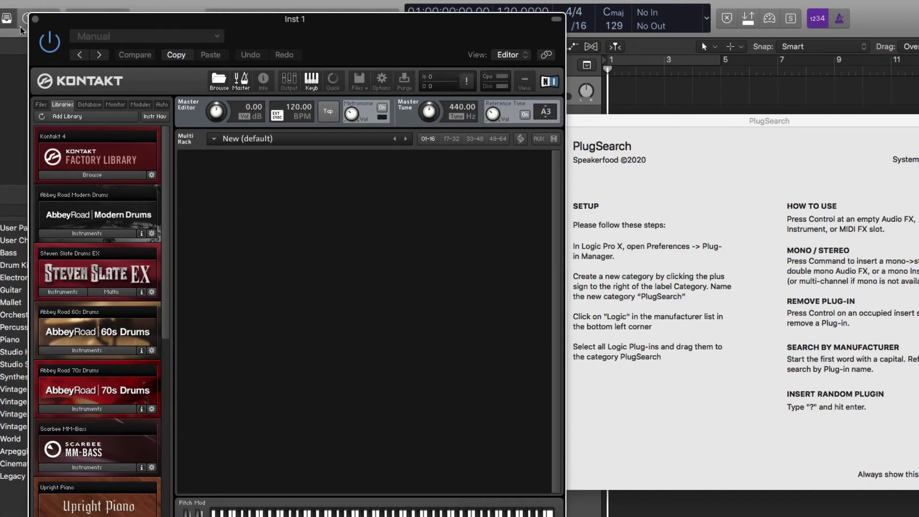
{"action": "left_click", "coordinate": [36, 20]}
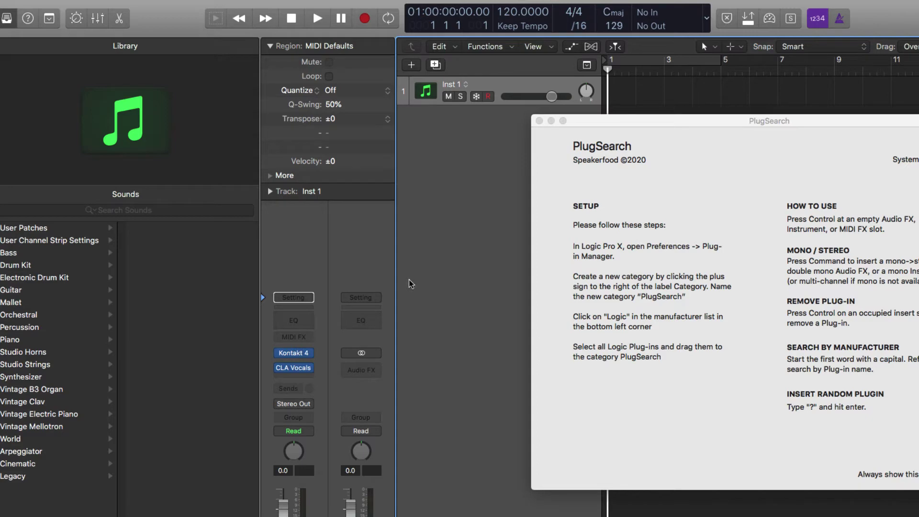
- Reposition the PlugSearch window and test the slot menu and quick search without inserting anything
{"action": "left_click_drag", "start_coordinate": [658, 124], "coordinate": [539, 164]}
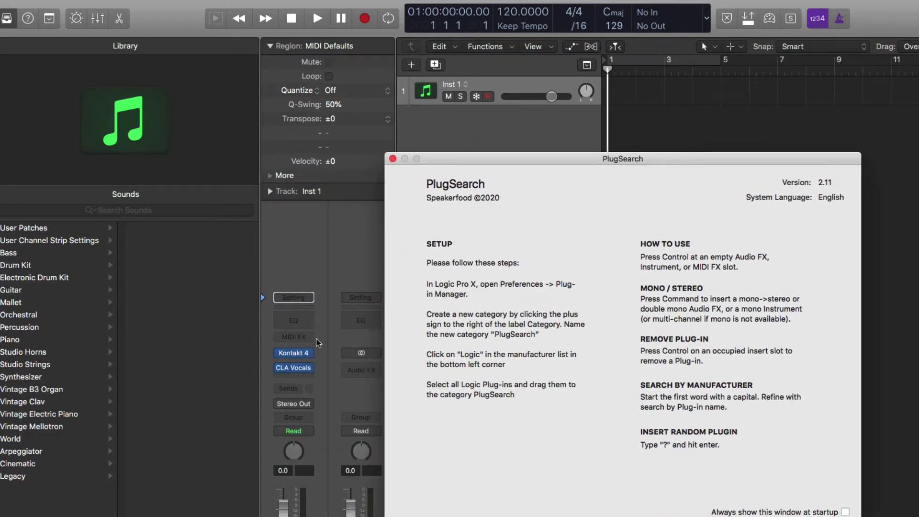
{"action": "left_click", "coordinate": [315, 381]}
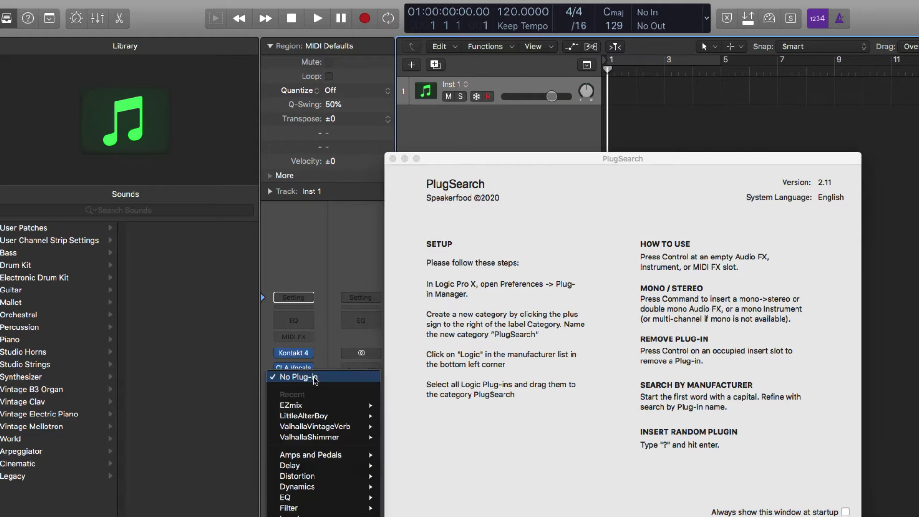
{"action": "left_click", "coordinate": [312, 375]}
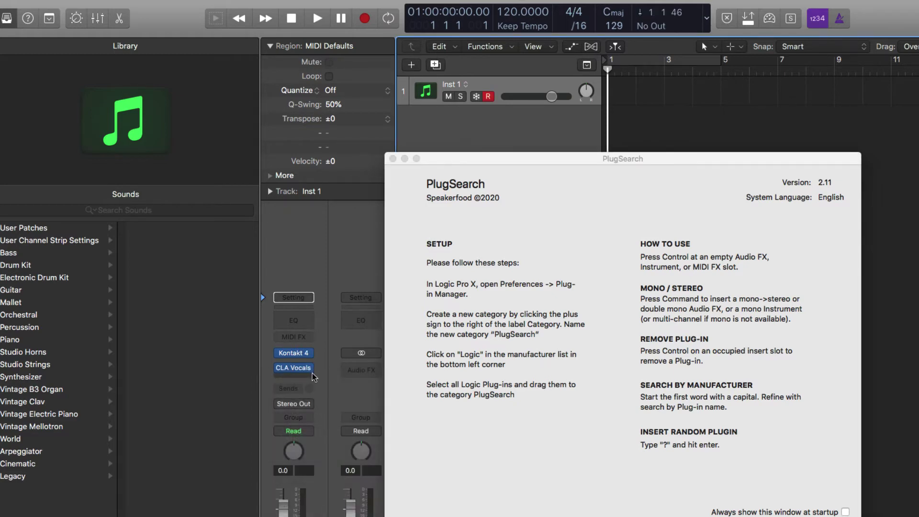
{"action": "key", "text": "ctrl"}
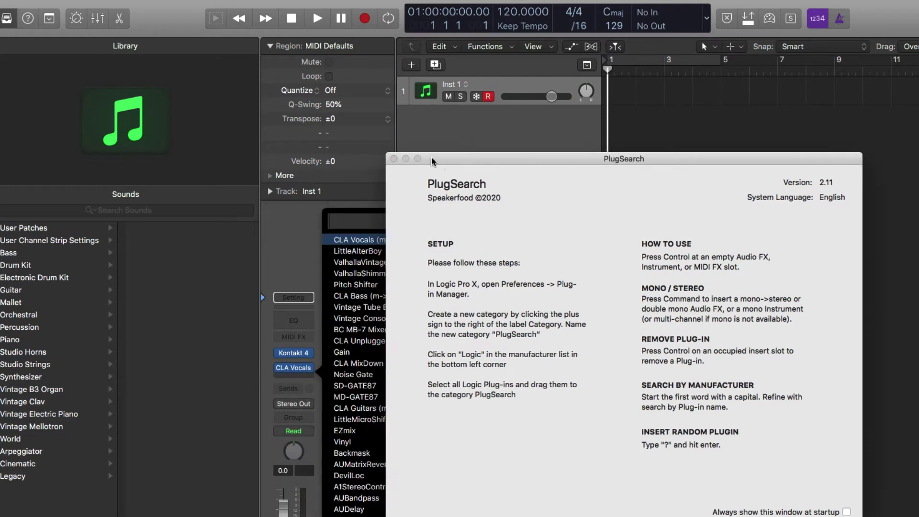
{"action": "key", "text": "Escape"}
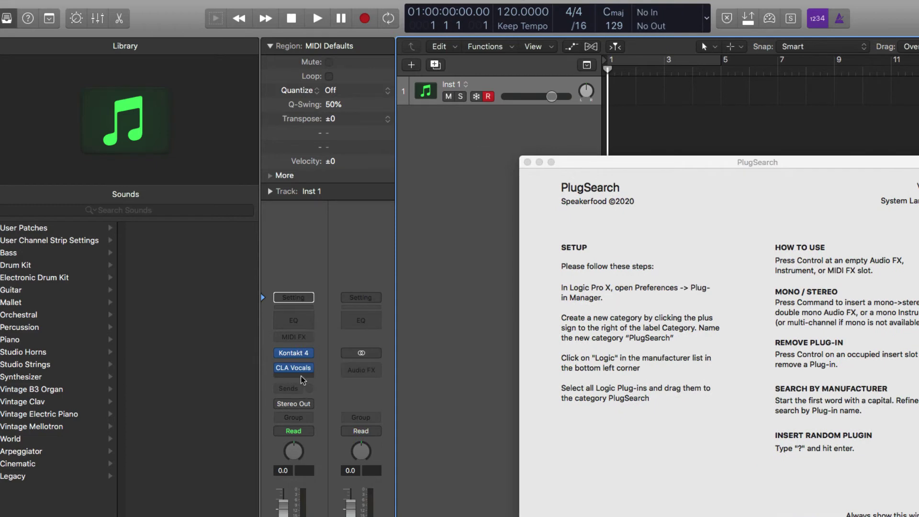
{"action": "key", "text": "ctrl"}
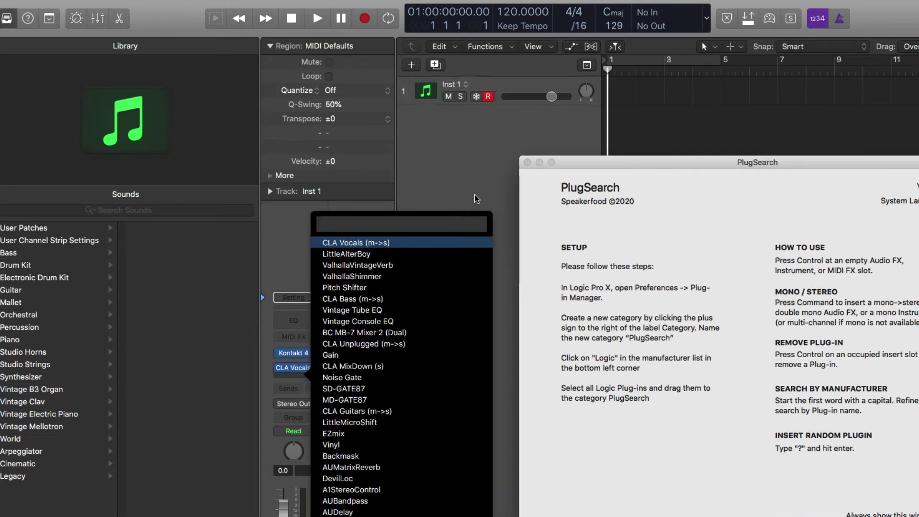
{"action": "key", "text": "Escape"}
- Remove Kontakt 4 from the Instrument slot, then search 'exs' without inserting
{"action": "left_click", "coordinate": [309, 353]}
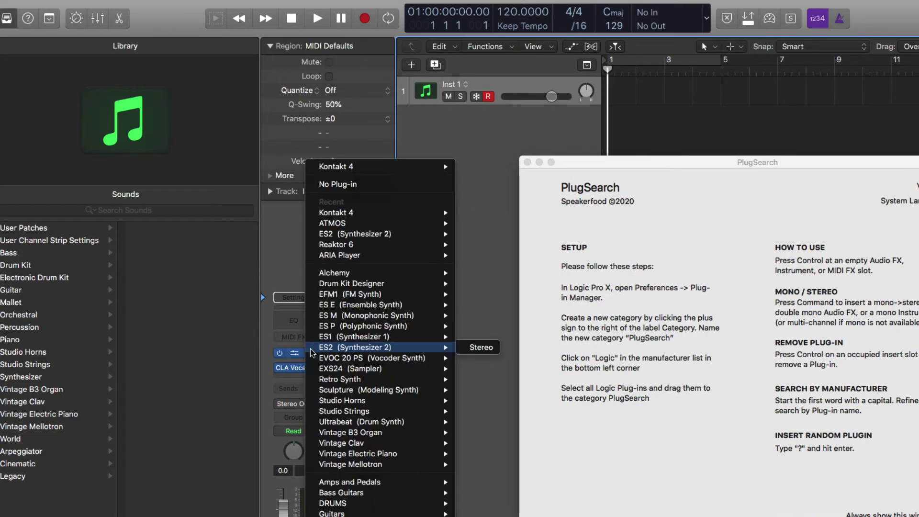
{"action": "left_click", "coordinate": [338, 184]}
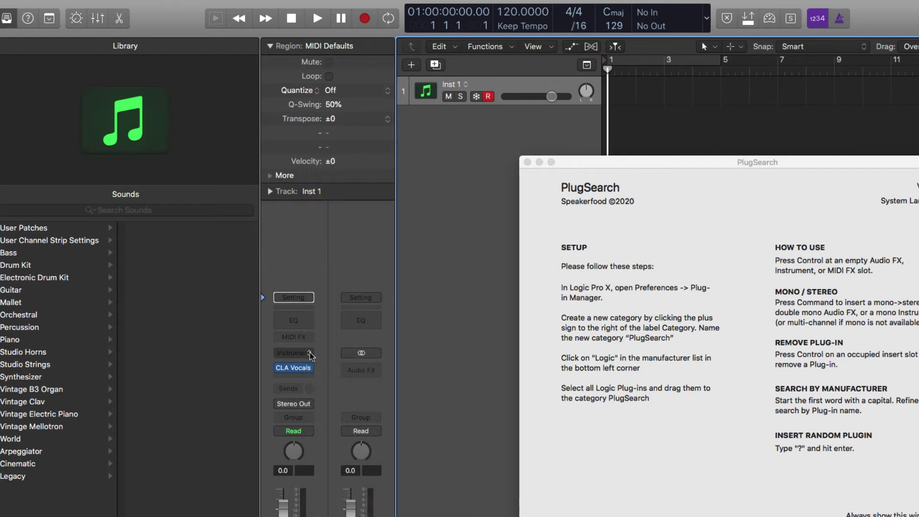
{"action": "key", "text": "ctrl"}
{"action": "type", "text": "e"}
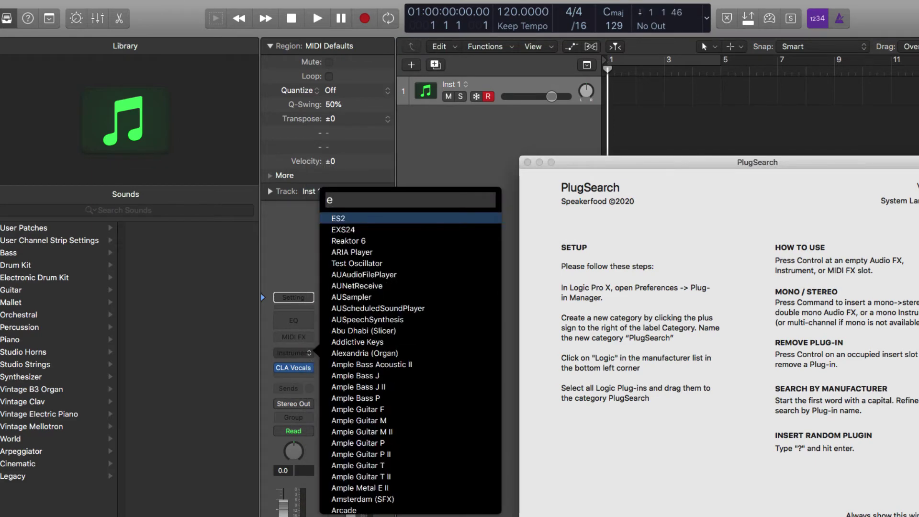
{"action": "type", "text": "xs"}
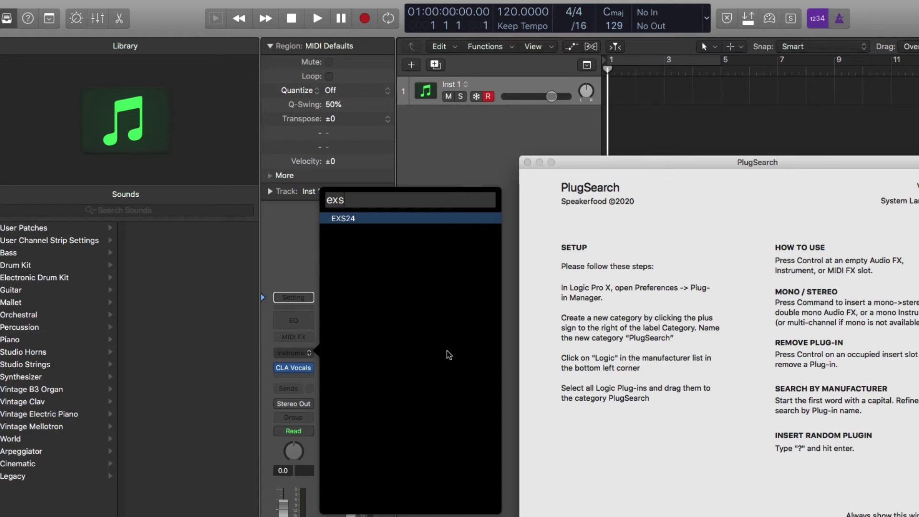
{"action": "key", "text": "Return"}
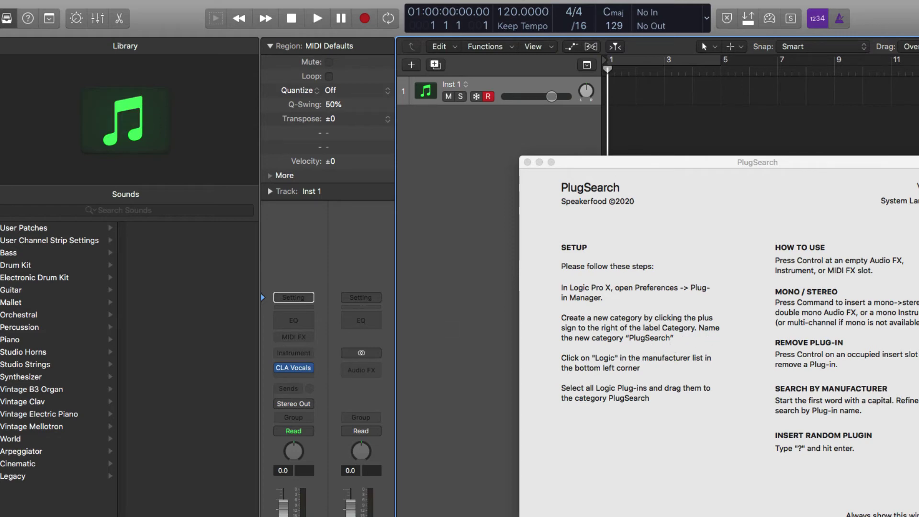
- Open Preferences > Plug-in Manager and browse the plug-ins in the PlugSearch category
{"action": "left_click", "coordinate": [48, 1]}
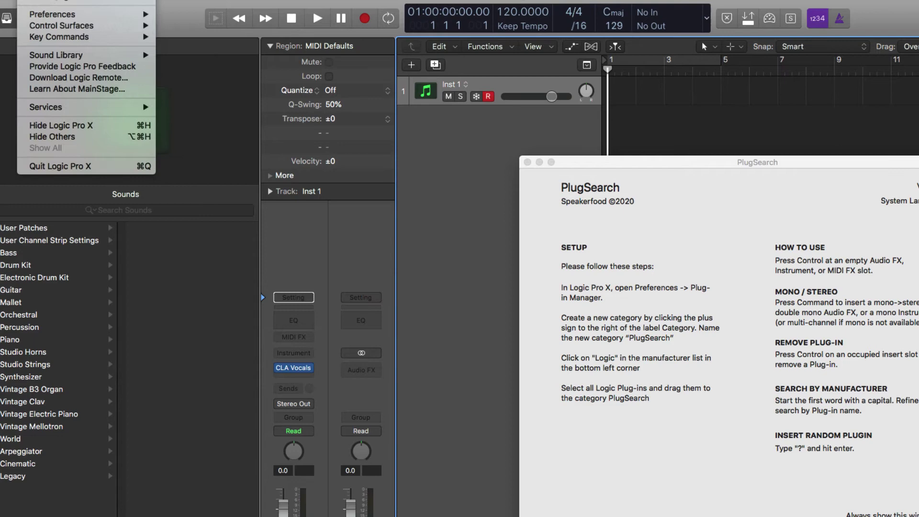
{"action": "mouse_move", "coordinate": [58, 14]}
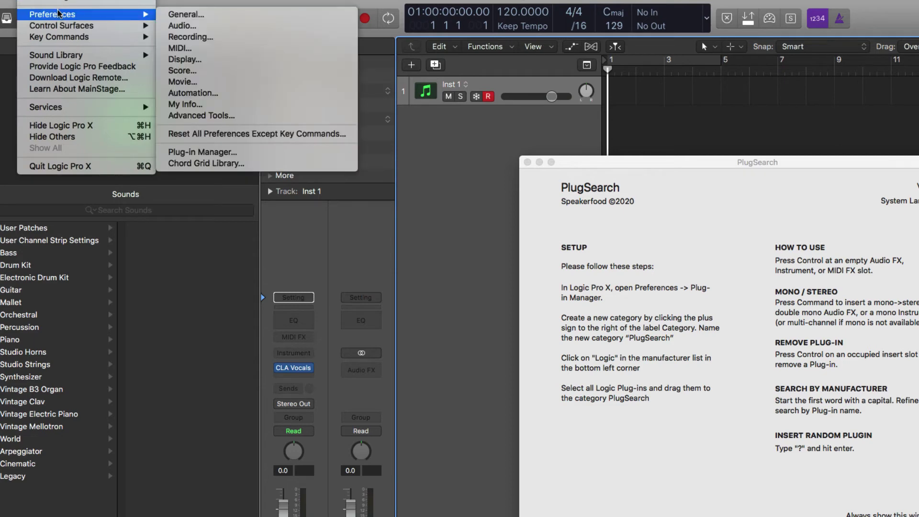
{"action": "mouse_move", "coordinate": [96, 14]}
{"action": "left_click", "coordinate": [228, 152]}
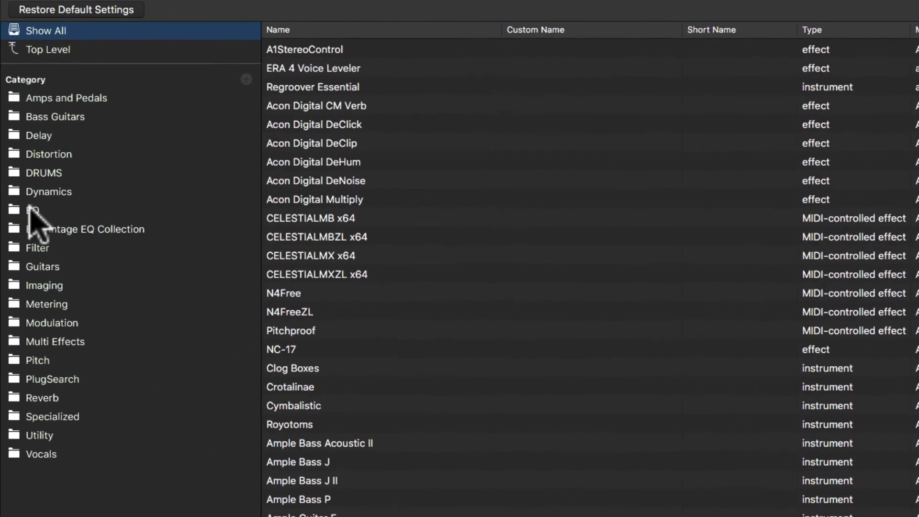
{"action": "left_click", "coordinate": [66, 421]}
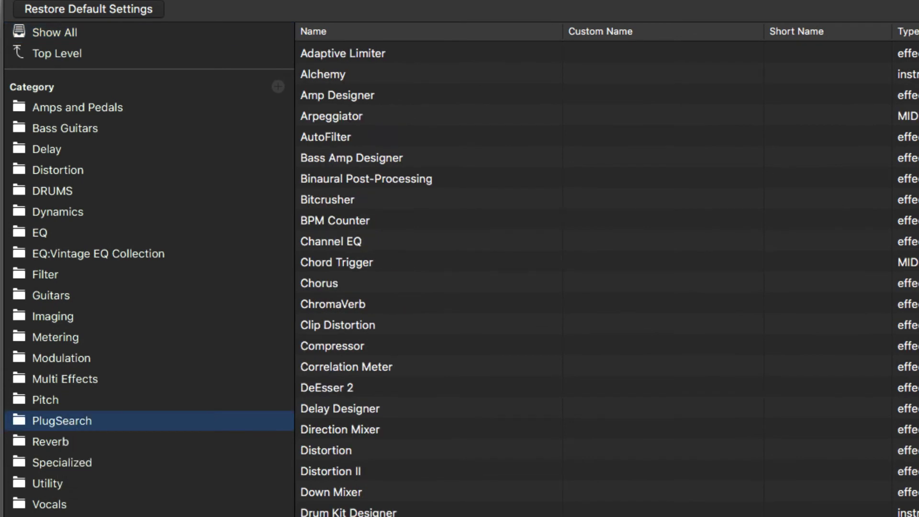
{"action": "scroll", "coordinate": [299, 358], "scroll_direction": "down", "scroll_amount": 10}
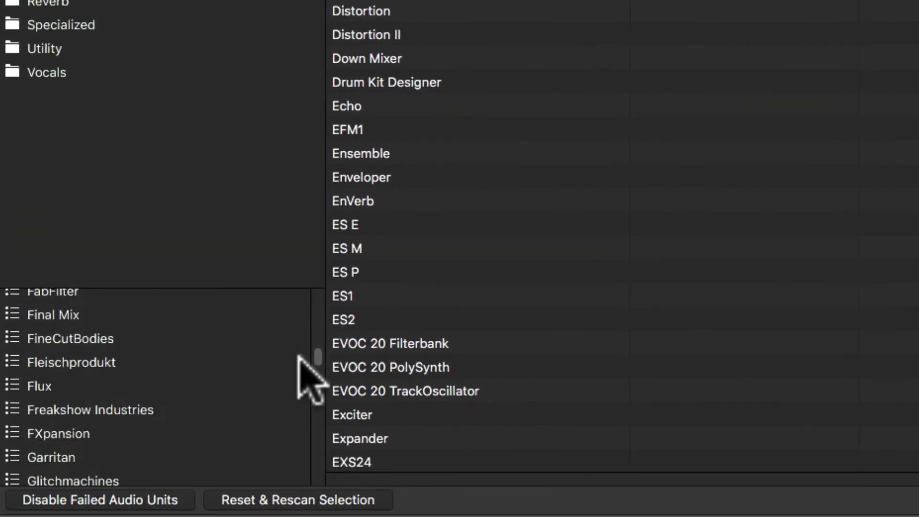
{"action": "scroll", "coordinate": [298, 356], "scroll_direction": "down", "scroll_amount": 15}
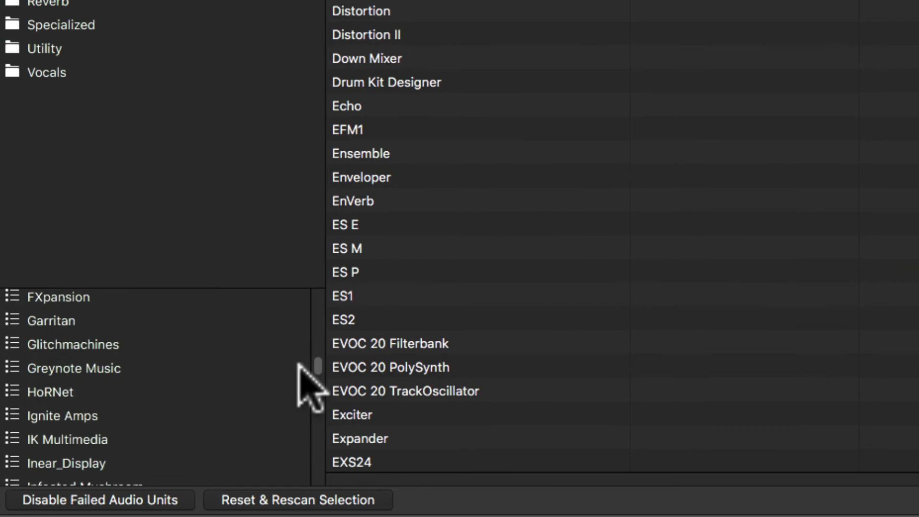
{"action": "scroll", "coordinate": [313, 455], "scroll_direction": "down", "scroll_amount": 3}
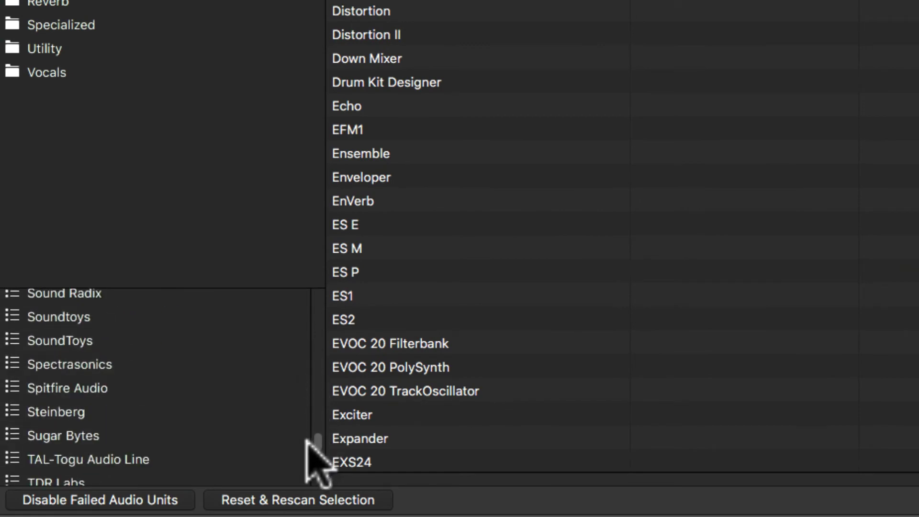
{"action": "scroll", "coordinate": [318, 390], "scroll_direction": "up", "scroll_amount": 15}
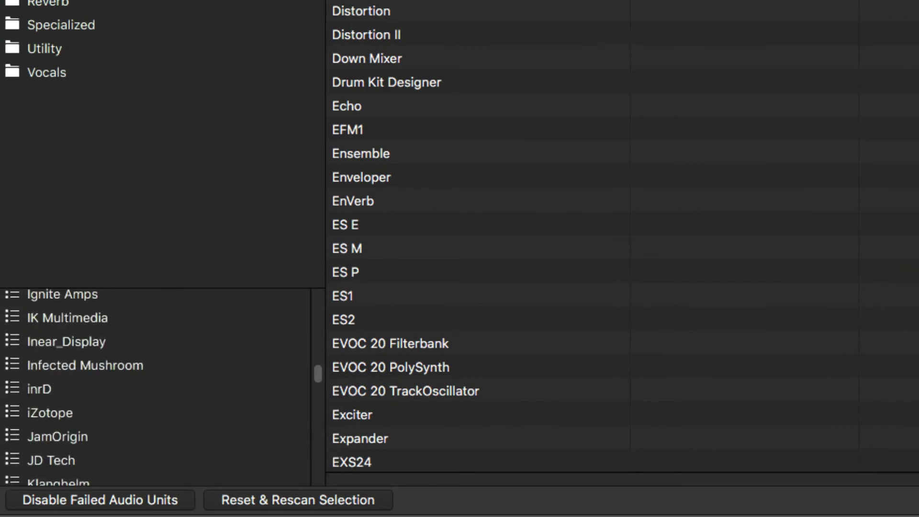
{"action": "left_click", "coordinate": [149, 34]}
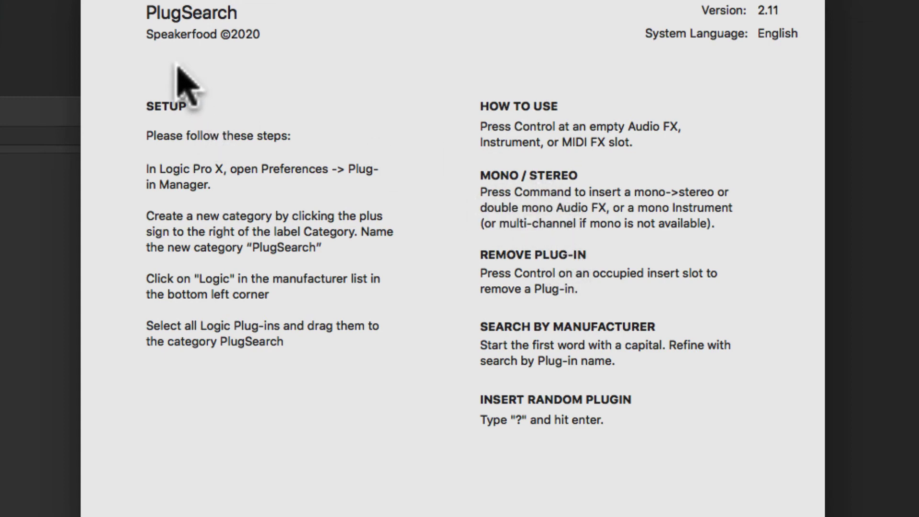
- Close the PlugSearch setup information window
{"action": "left_click", "coordinate": [93, 1]}
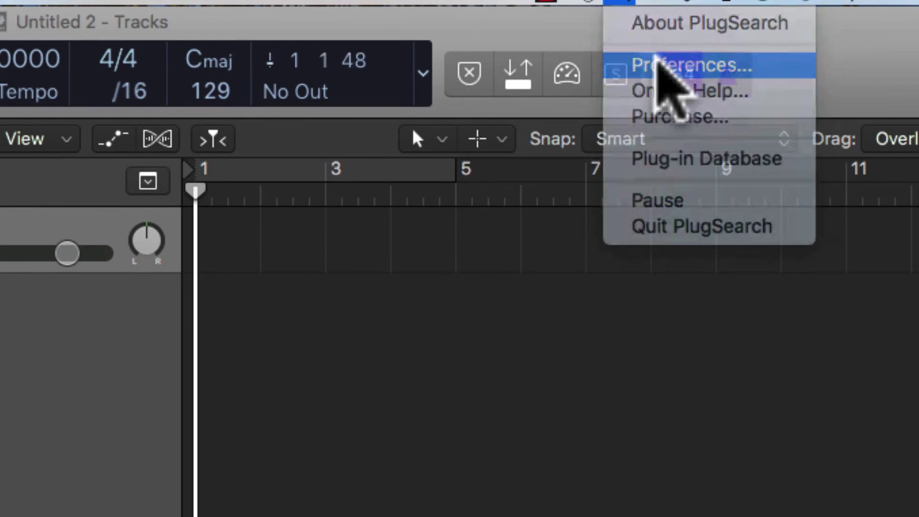
{"action": "left_click", "coordinate": [660, 65]}
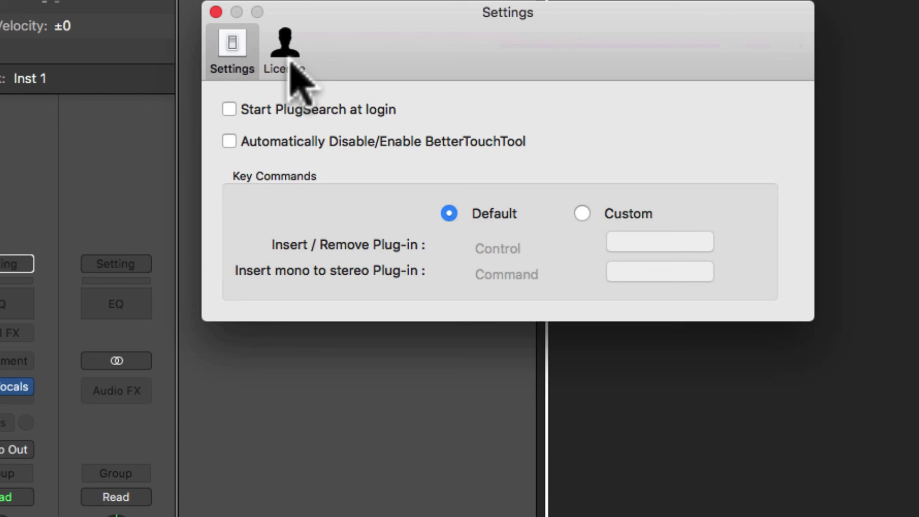
{"action": "left_click", "coordinate": [216, 12]}
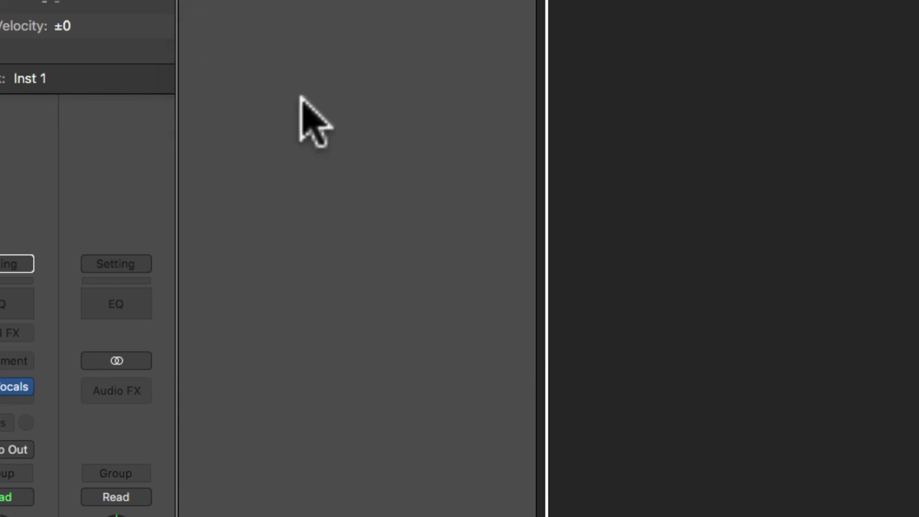
{"action": "left_click", "coordinate": [6, 362]}
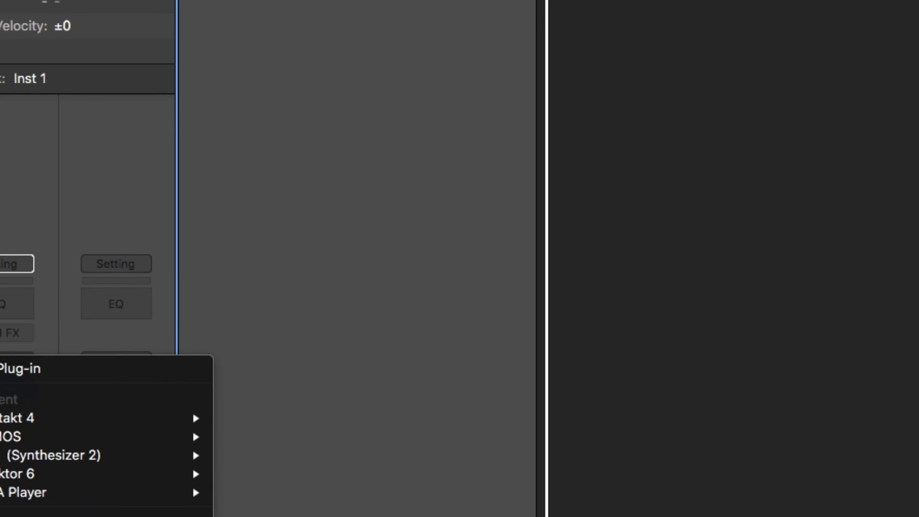
{"action": "scroll", "coordinate": [96, 512], "scroll_direction": "down", "scroll_amount": 3}
{"action": "scroll", "coordinate": [106, 335], "scroll_direction": "down", "scroll_amount": 5}
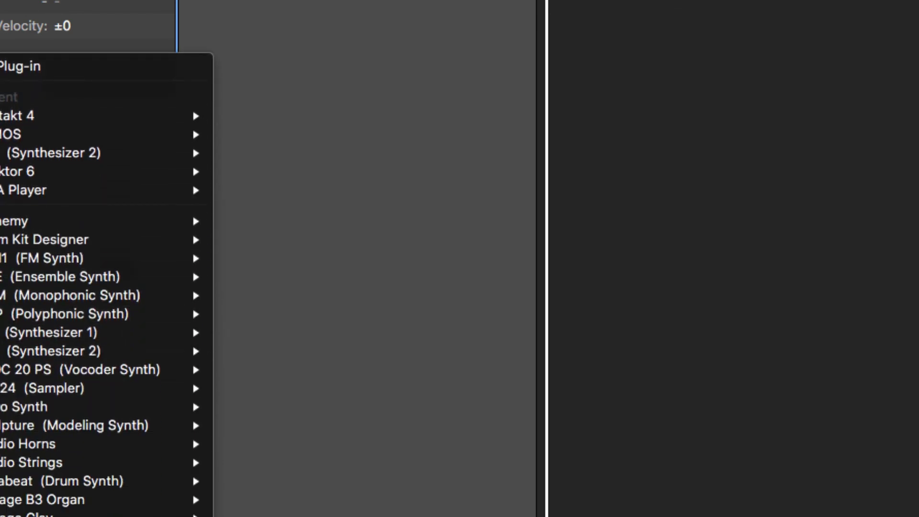
{"action": "left_click", "coordinate": [728, 307]}
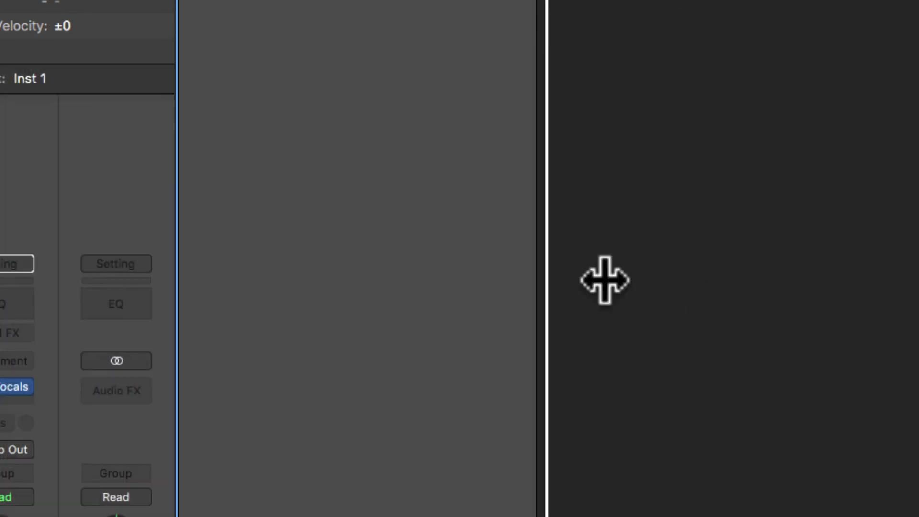